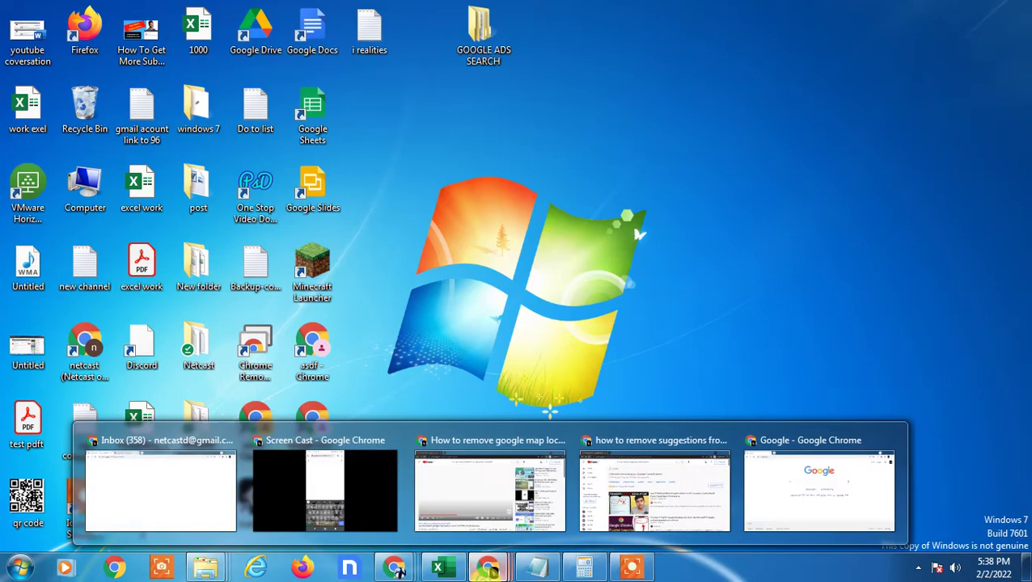
# Restore the Chrome window and verify the signed-in Google account from the avatar menu
pyautogui.click(754, 495)
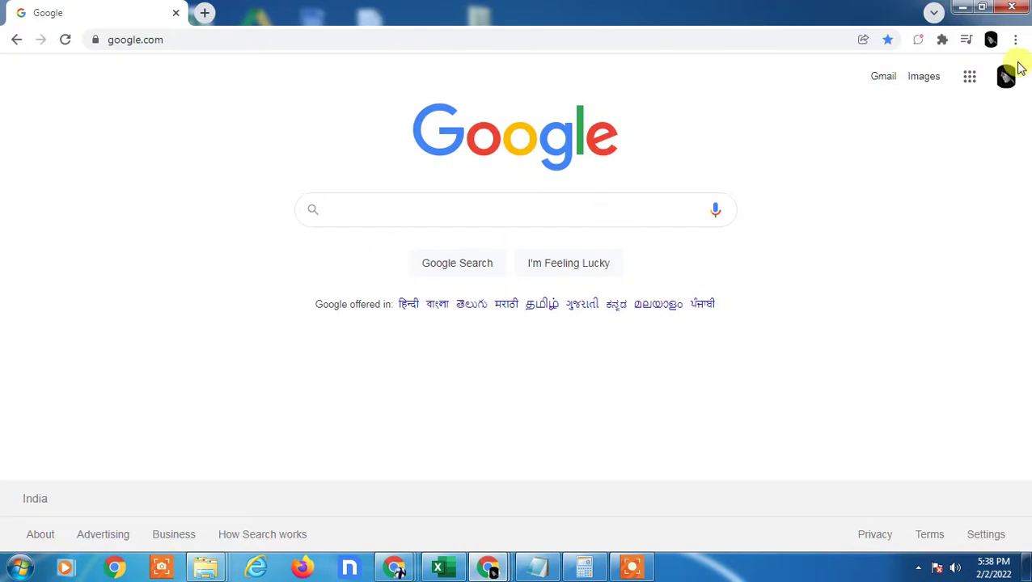
pyautogui.click(1006, 78)
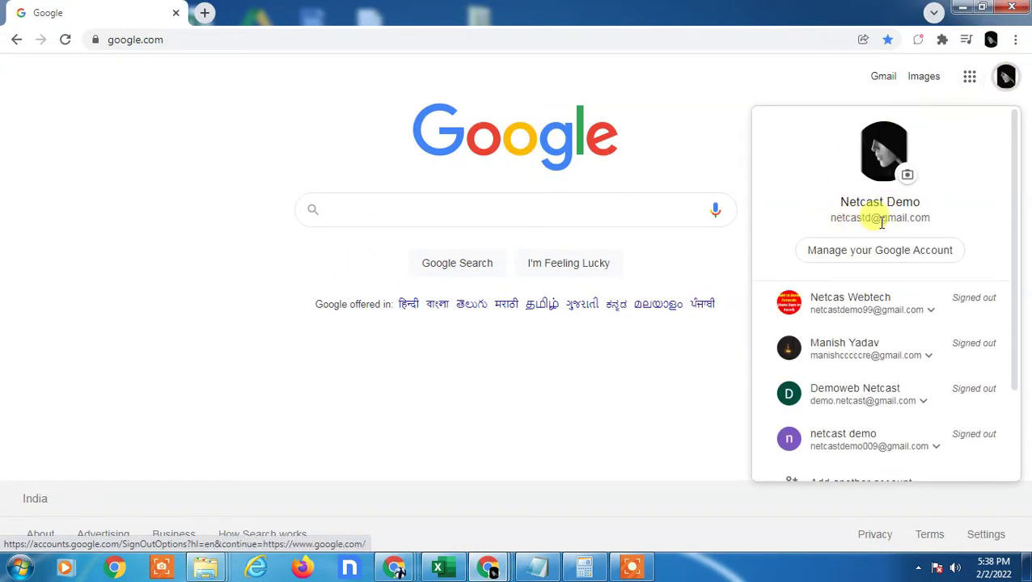
pyautogui.moveTo(835, 218); pyautogui.dragTo(932, 219)
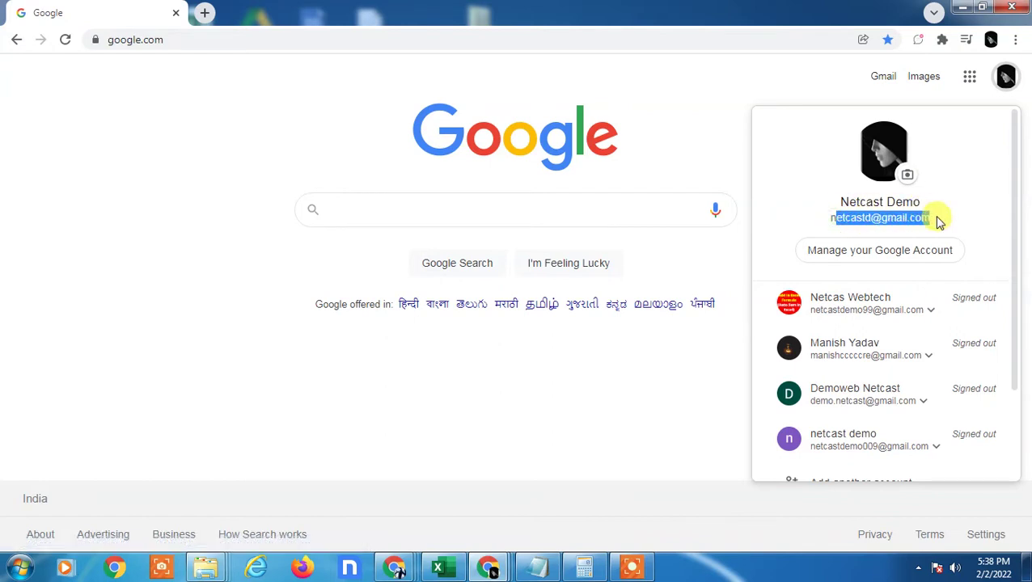
pyautogui.click(718, 70)
pyautogui.click(375, 197)
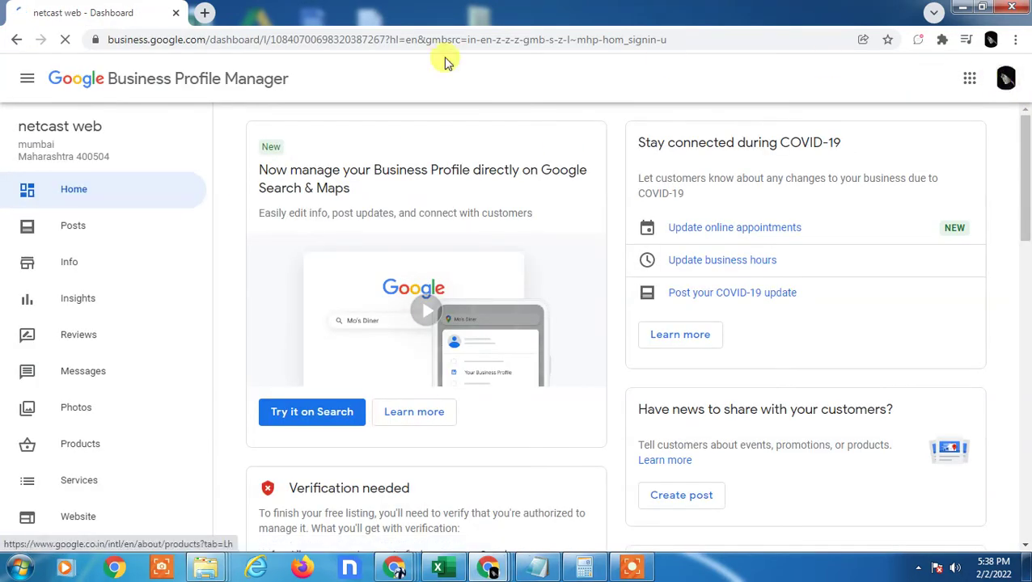
pyautogui.scroll(-1, 371, 252)
pyautogui.scroll(1, 371, 252)
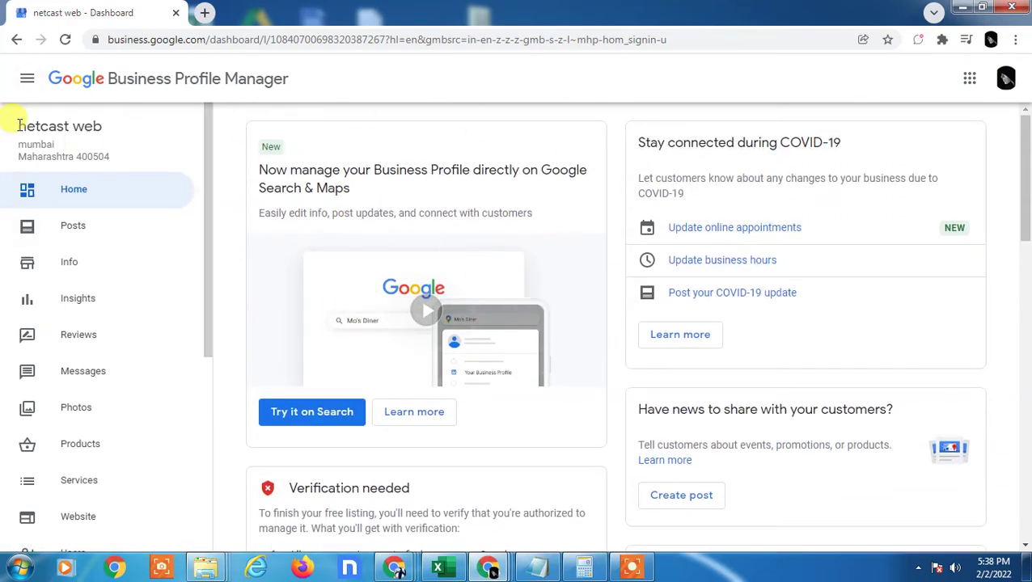
pyautogui.moveTo(18, 126); pyautogui.dragTo(102, 126)
pyautogui.scroll(-1, 453, 298)
pyautogui.scroll(-4, 242, 295)
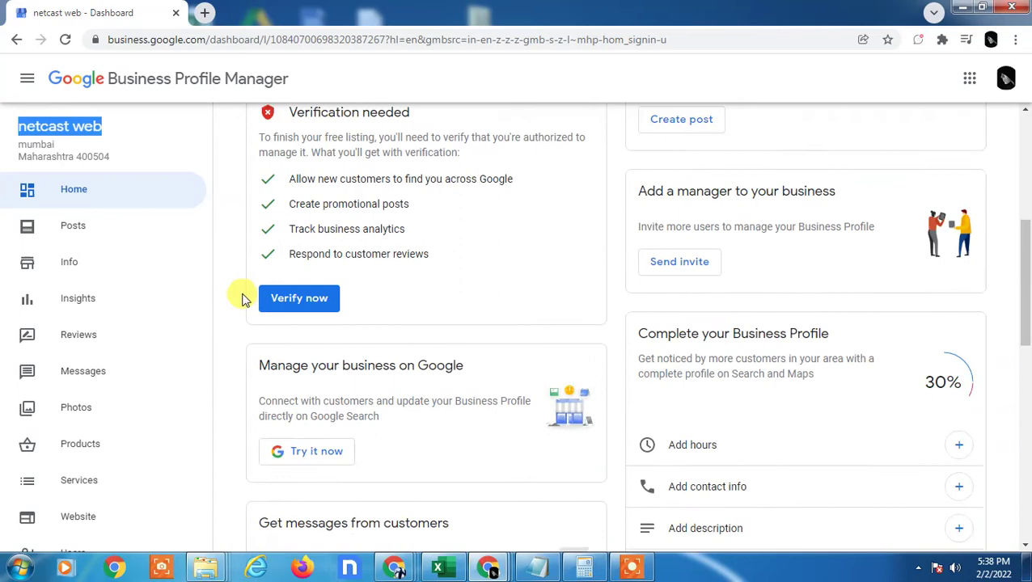
pyautogui.scroll(4, 242, 295)
pyautogui.scroll(1, 242, 296)
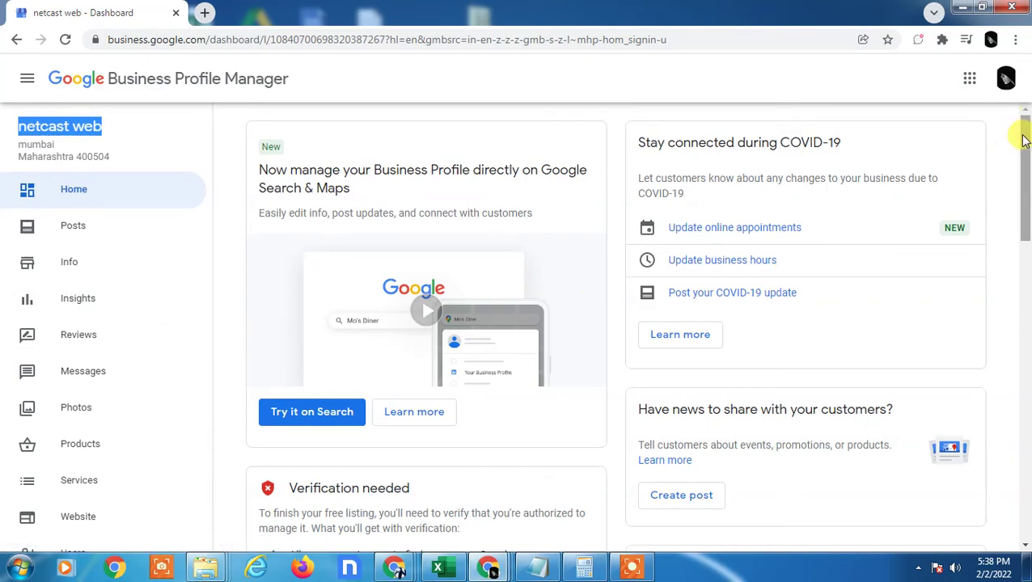
pyautogui.scroll(-3, 1026, 253)
pyautogui.scroll(-3, 1026, 253)
pyautogui.scroll(4, 1026, 226)
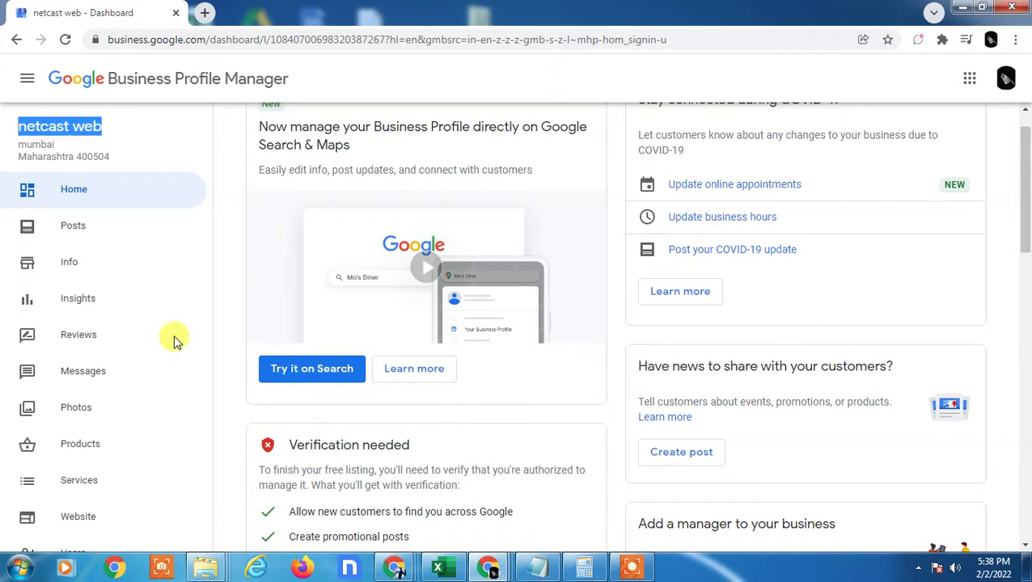
pyautogui.scroll(-1, 170, 372)
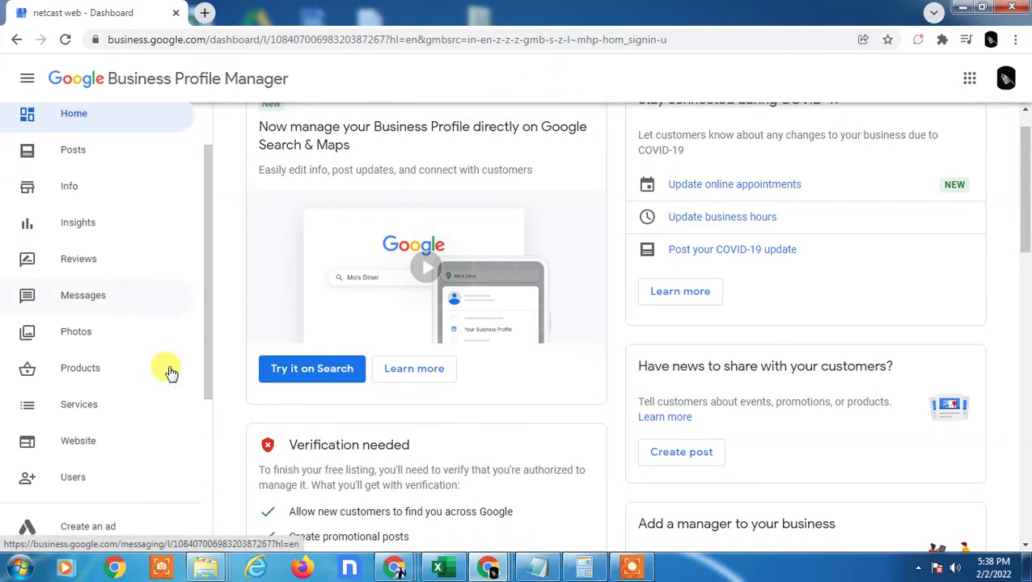
pyautogui.scroll(-1, 170, 371)
pyautogui.scroll(-1, 169, 371)
pyautogui.scroll(-1, 167, 364)
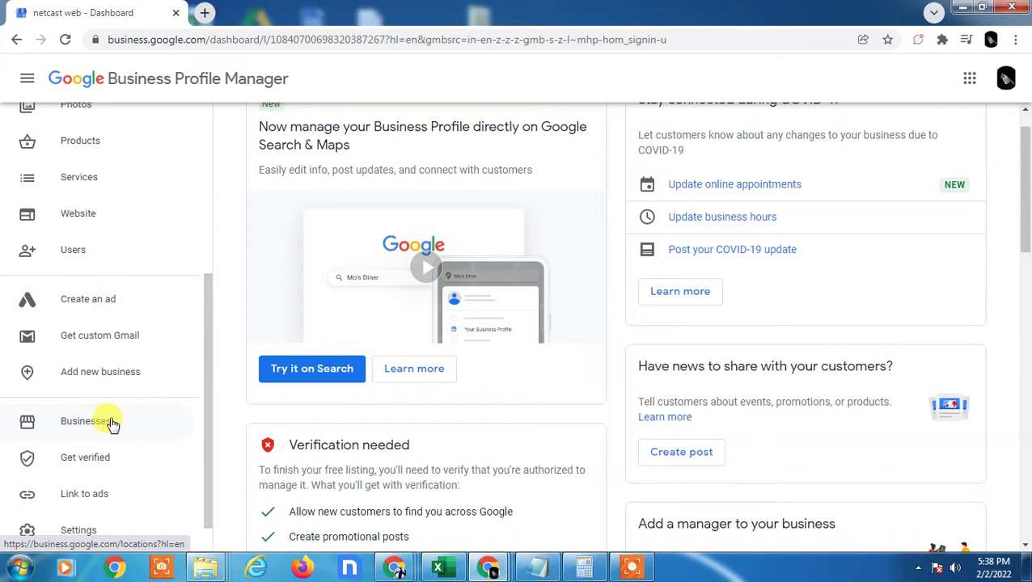
# Open the Businesses list, select netcast web and glance at its info page
pyautogui.click(103, 421)
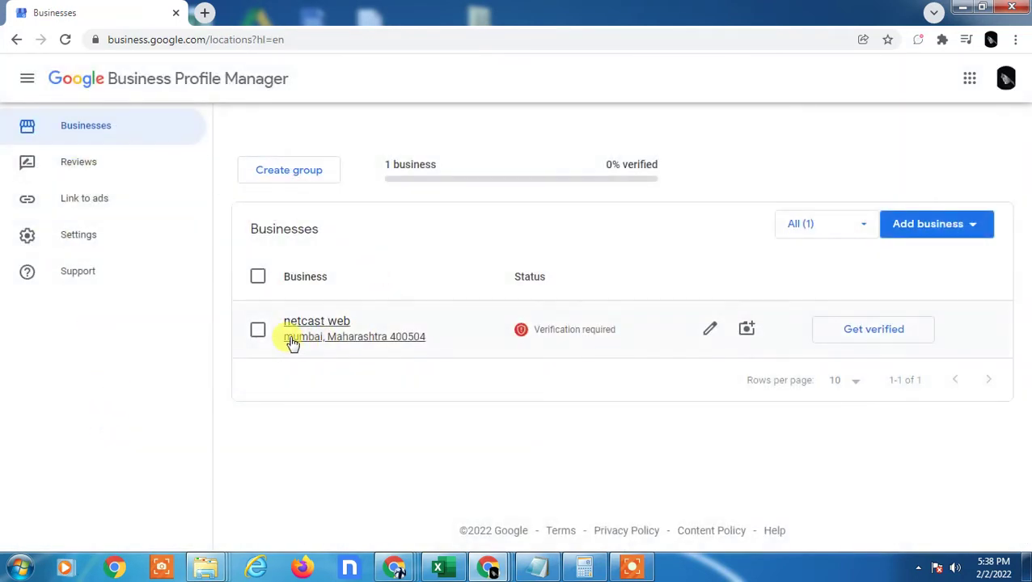
pyautogui.click(258, 329)
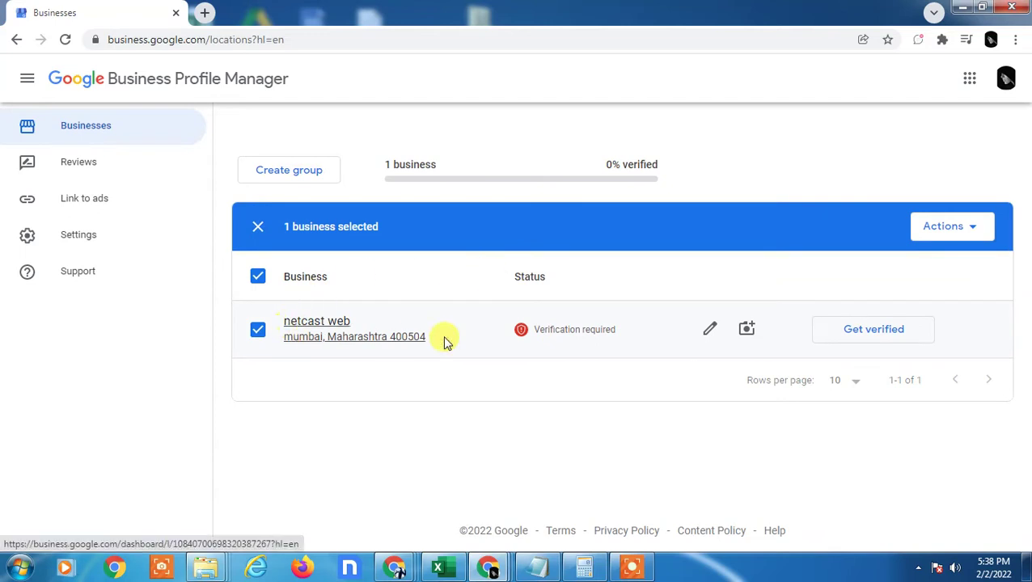
pyautogui.click(709, 329)
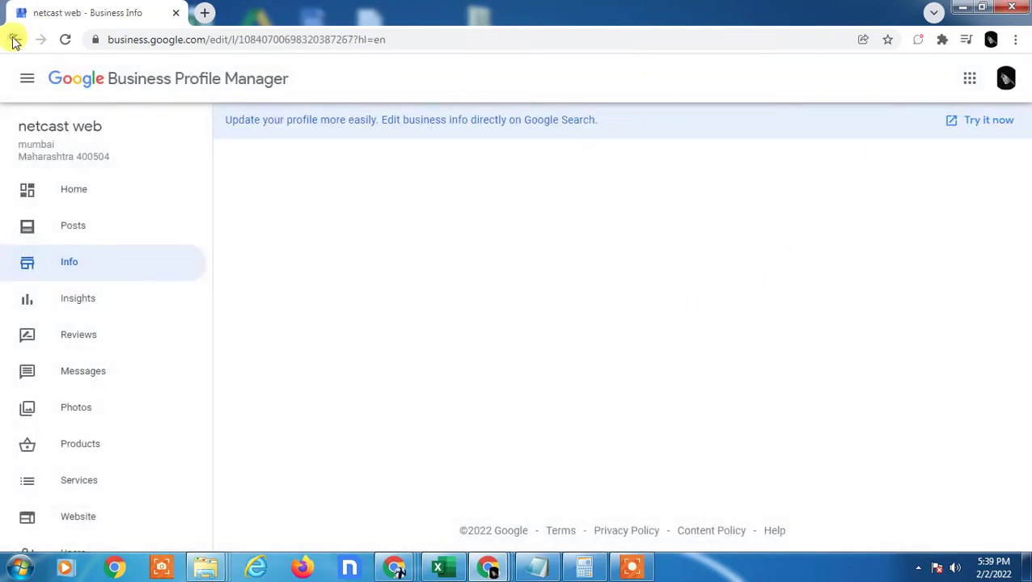
pyautogui.click(16, 38)
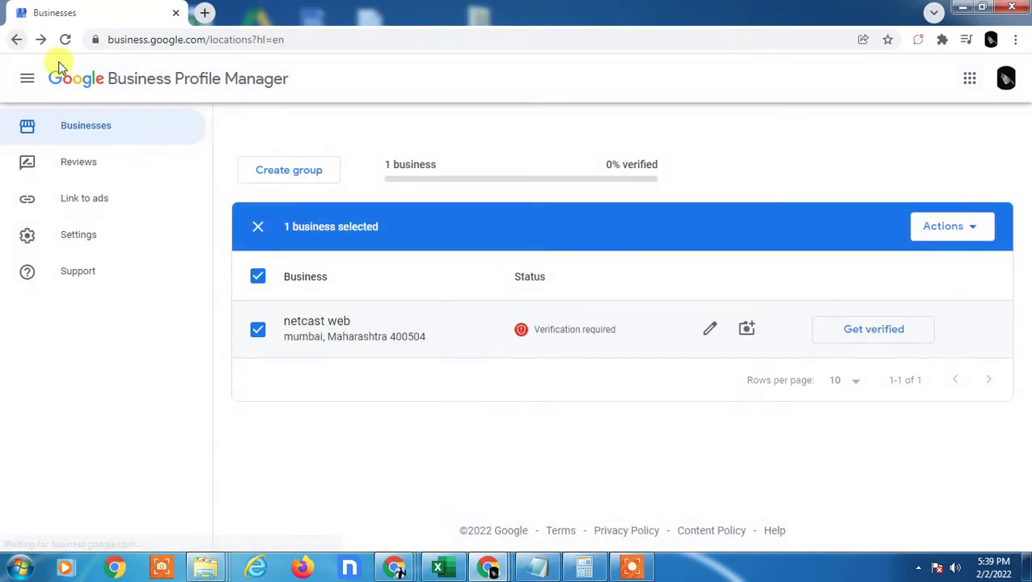
# Reselect netcast web and review its Actions menu, including Remove business, without choosing anything
pyautogui.click(257, 277)
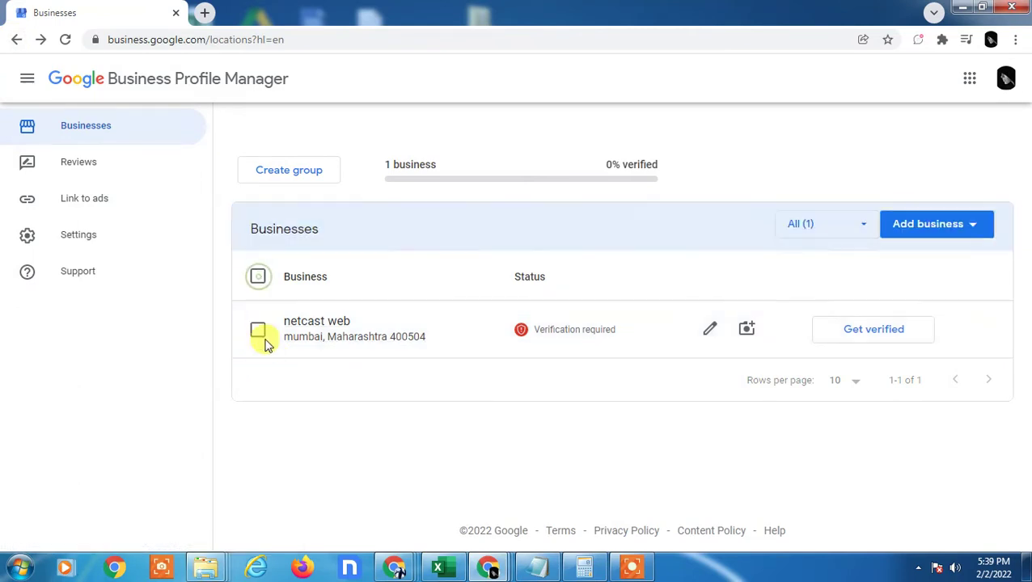
pyautogui.click(257, 330)
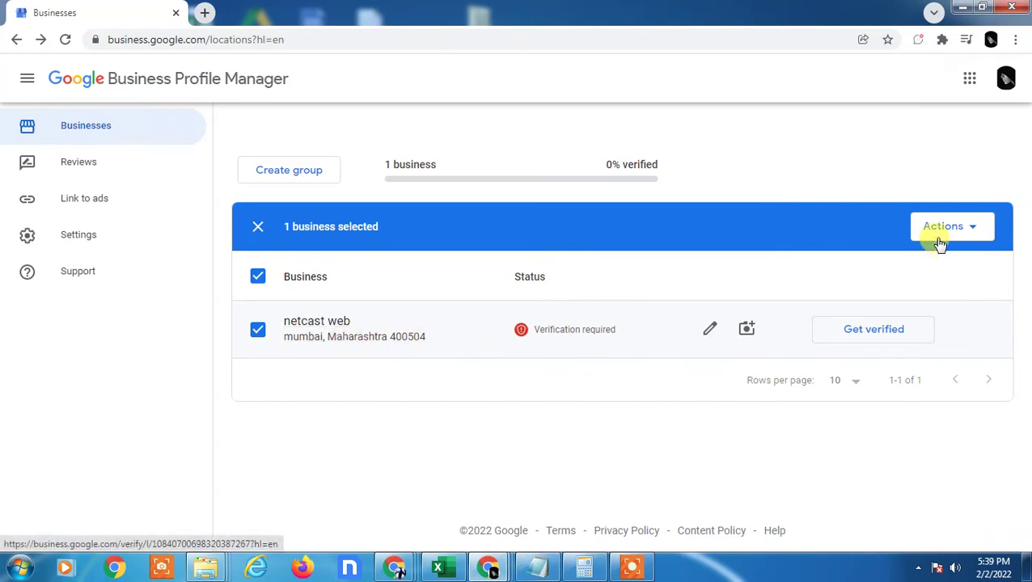
pyautogui.click(968, 228)
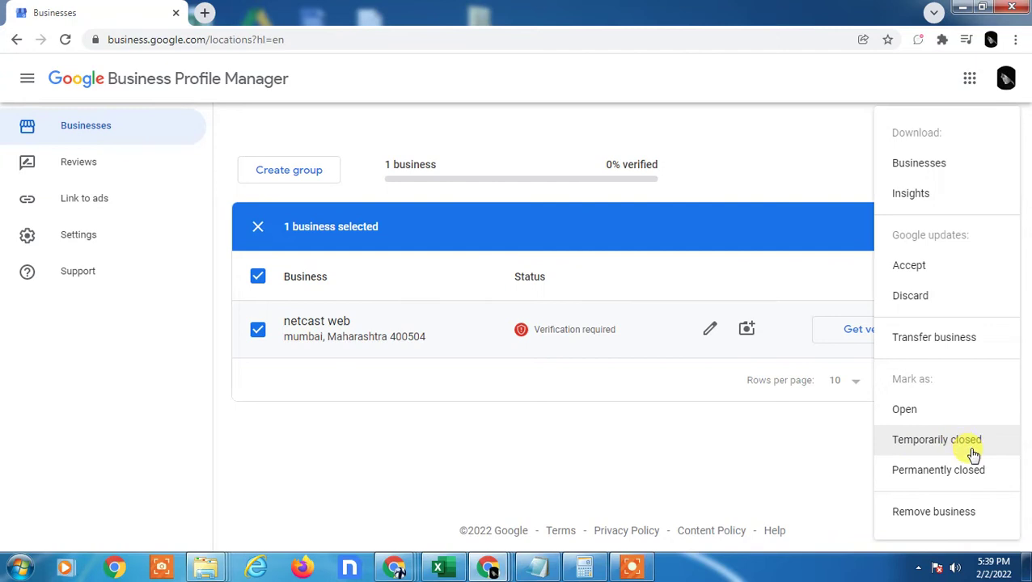
pyautogui.click(344, 429)
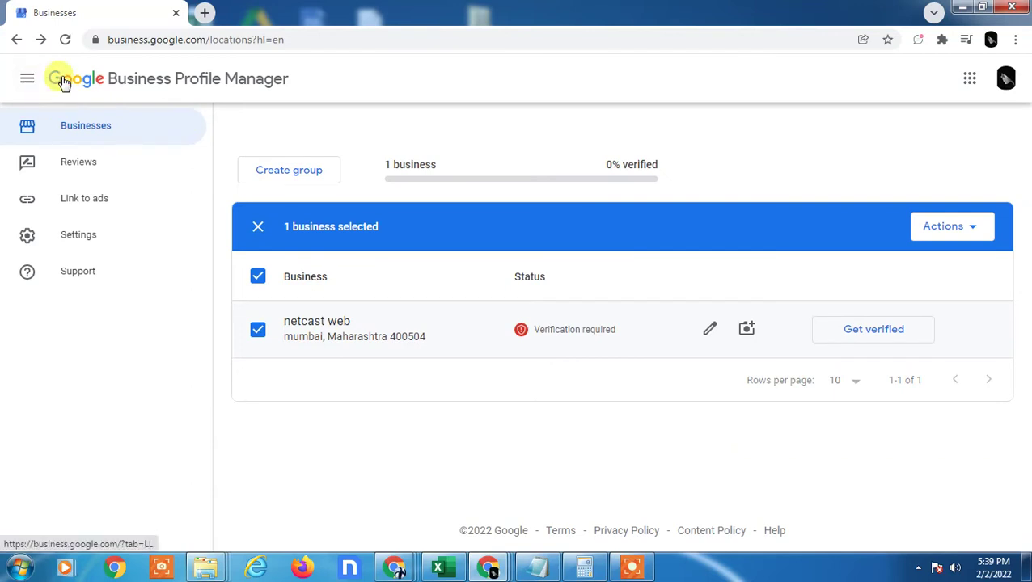
# Return to the netcast web dashboard home page and scroll through it
pyautogui.click(13, 40)
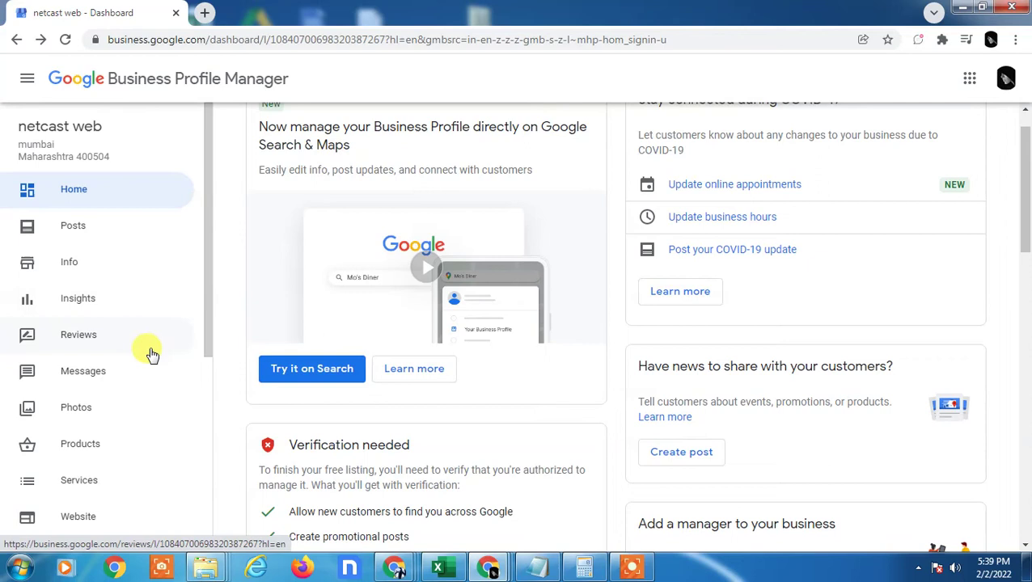
pyautogui.scroll(-3, 149, 352)
pyautogui.scroll(-3, 150, 353)
pyautogui.scroll(6, 150, 353)
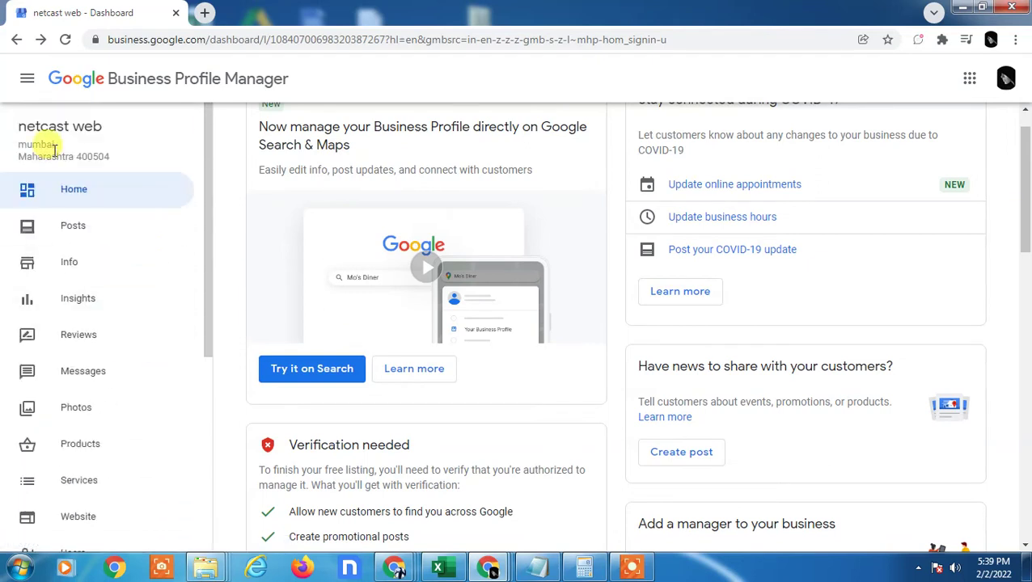
pyautogui.click(91, 198)
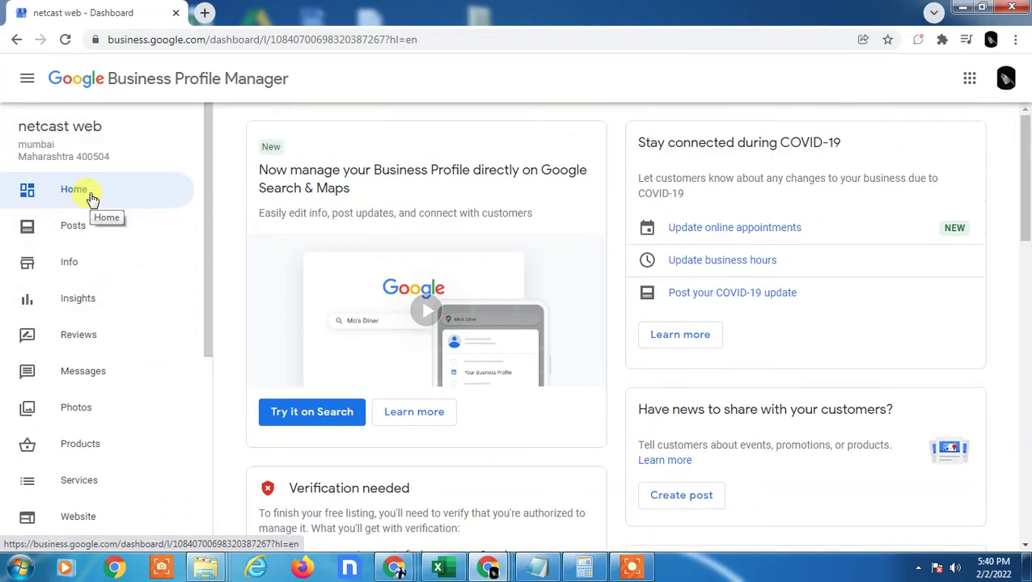
# Open the business Info page and preview the service area and address editors without changes
pyautogui.click(93, 268)
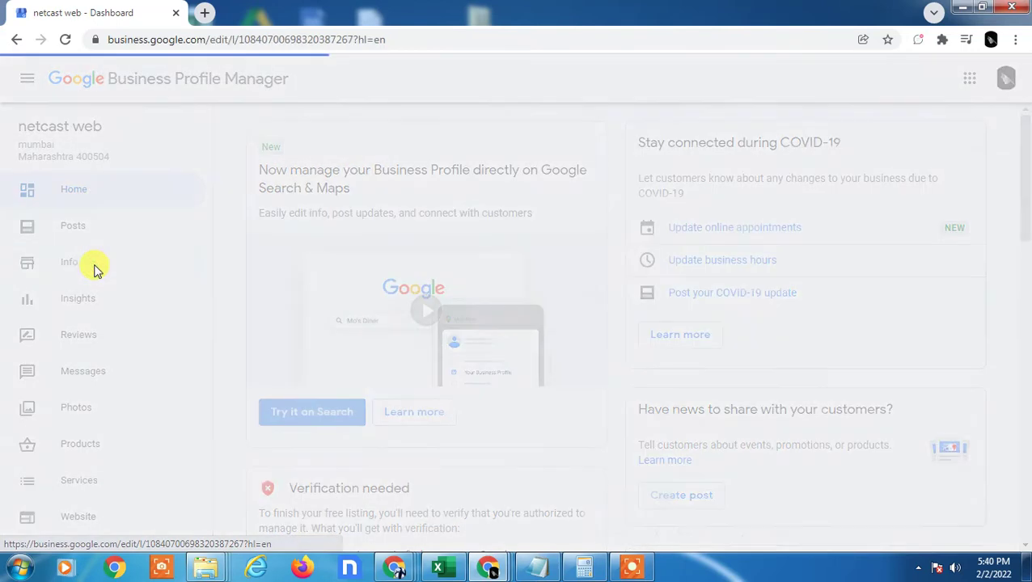
pyautogui.scroll(-1, 517, 271)
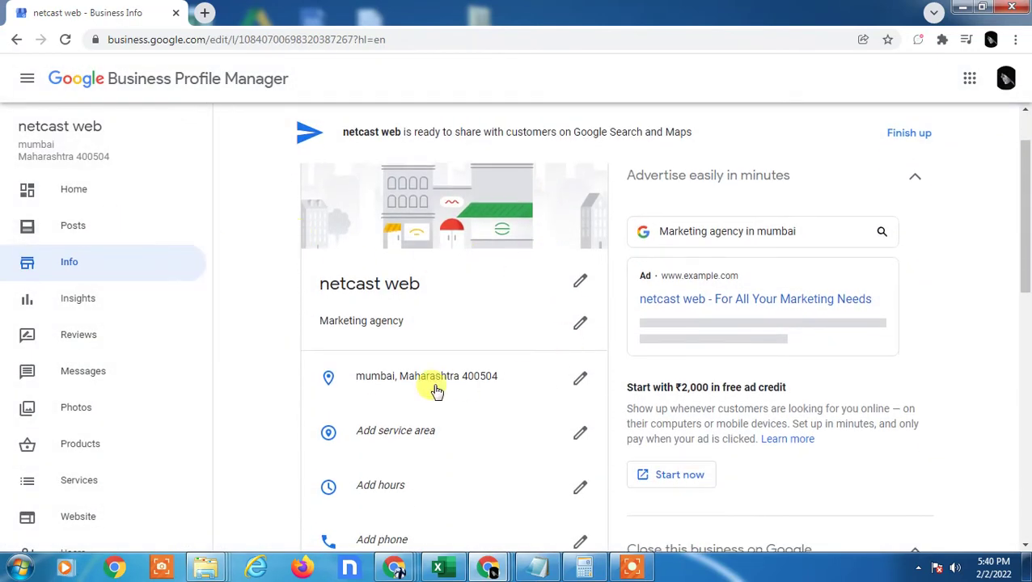
pyautogui.scroll(-1, 583, 376)
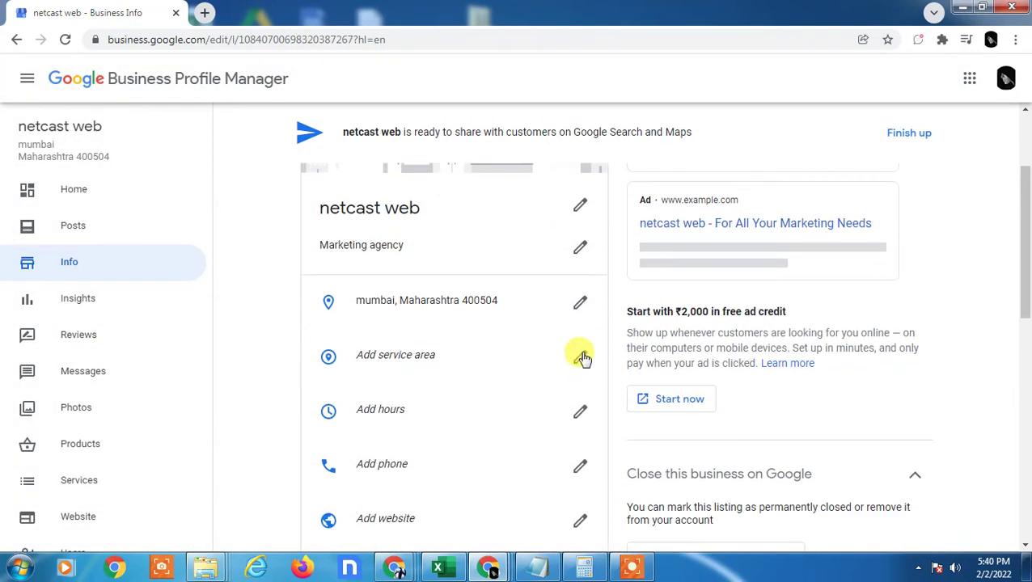
pyautogui.click(582, 356)
pyautogui.click(570, 356)
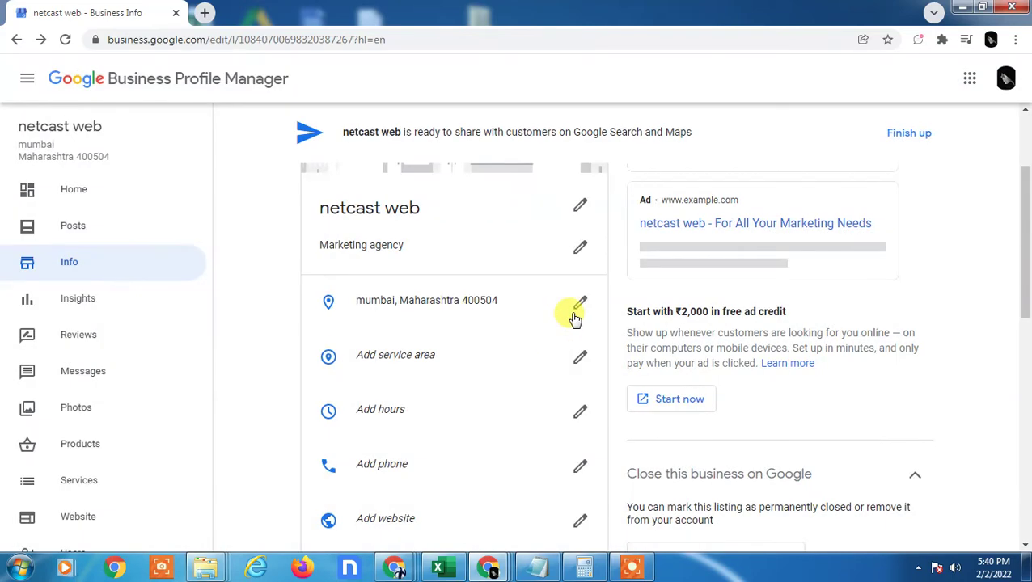
pyautogui.click(577, 304)
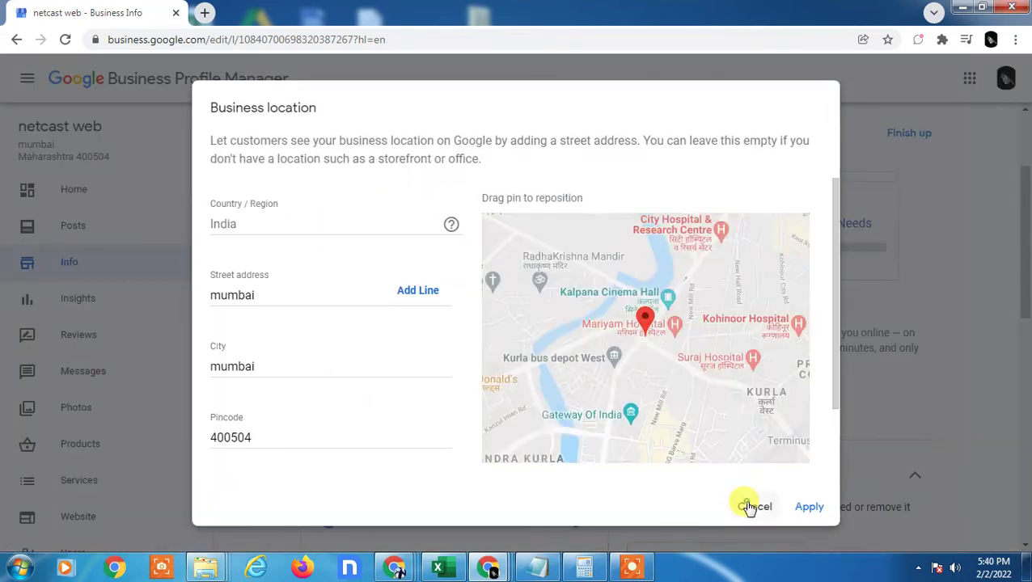
pyautogui.click(749, 506)
# Scroll down to 'Close this business on Google', then back to the top
pyautogui.scroll(-4, 519, 403)
pyautogui.scroll(-3, 519, 403)
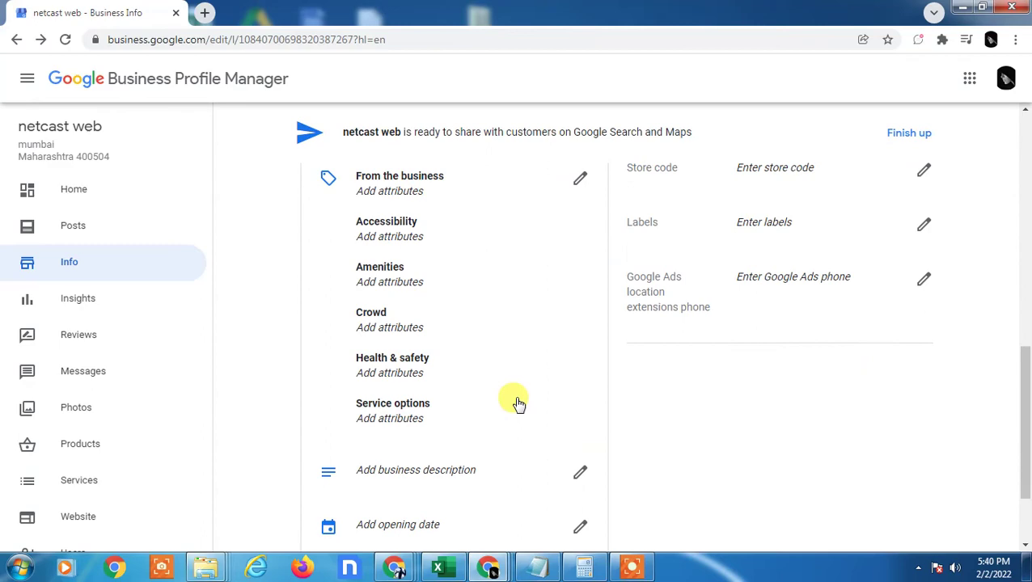
pyautogui.scroll(1, 519, 403)
pyautogui.scroll(-3, 519, 403)
pyautogui.scroll(5, 845, 376)
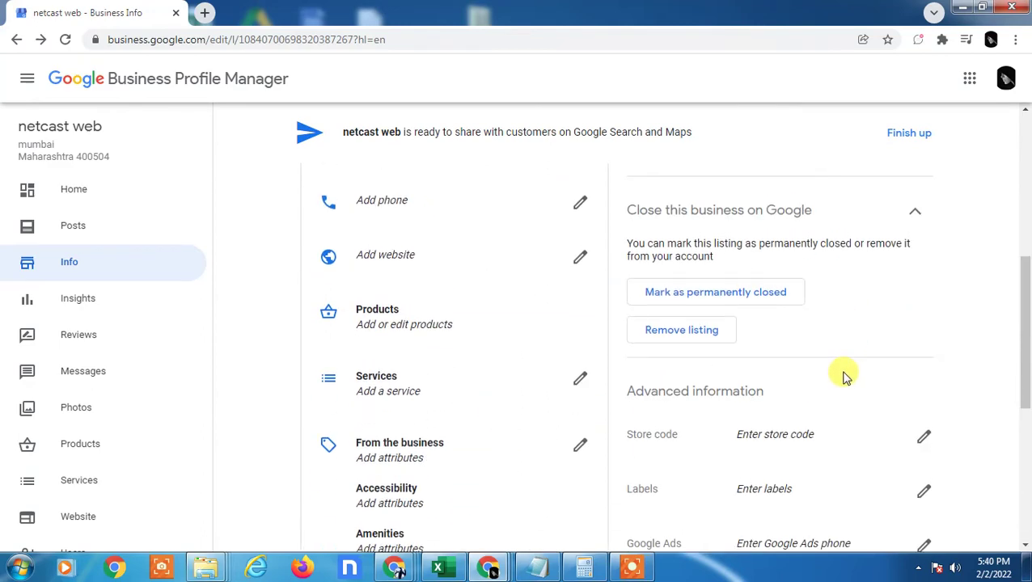
pyautogui.scroll(5, 845, 376)
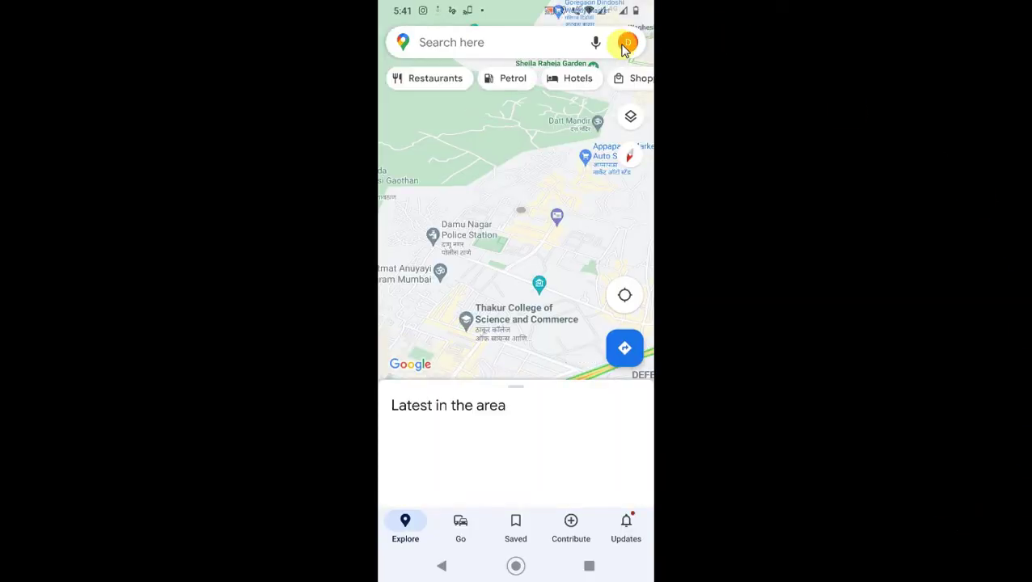
# Switch Google Maps to the Contribute tab for the Demoweb Netcast account
pyautogui.click(571, 524)
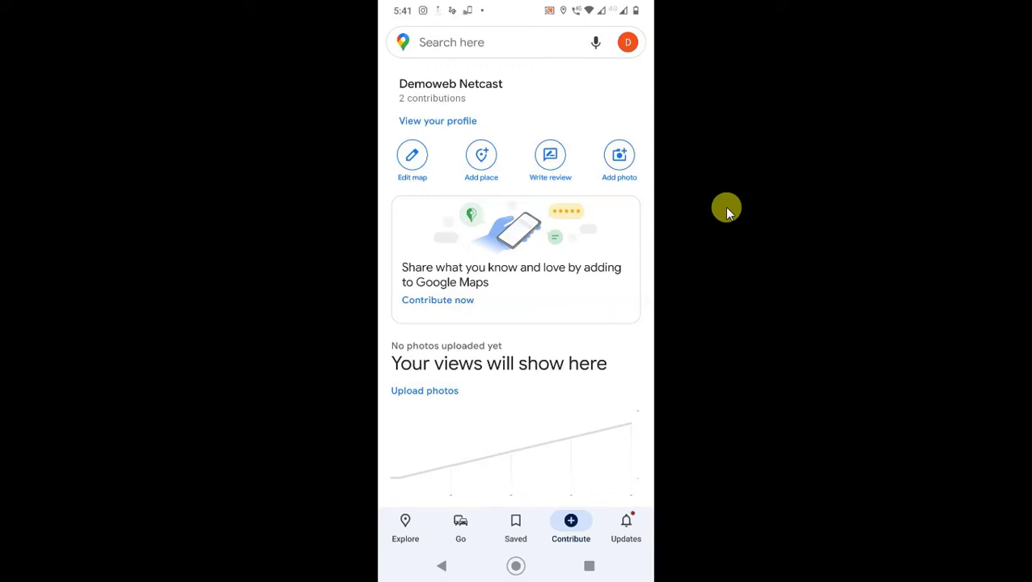
# Choose Edit map, then 'Add or fix a road' in Send Feedback
pyautogui.click(413, 161)
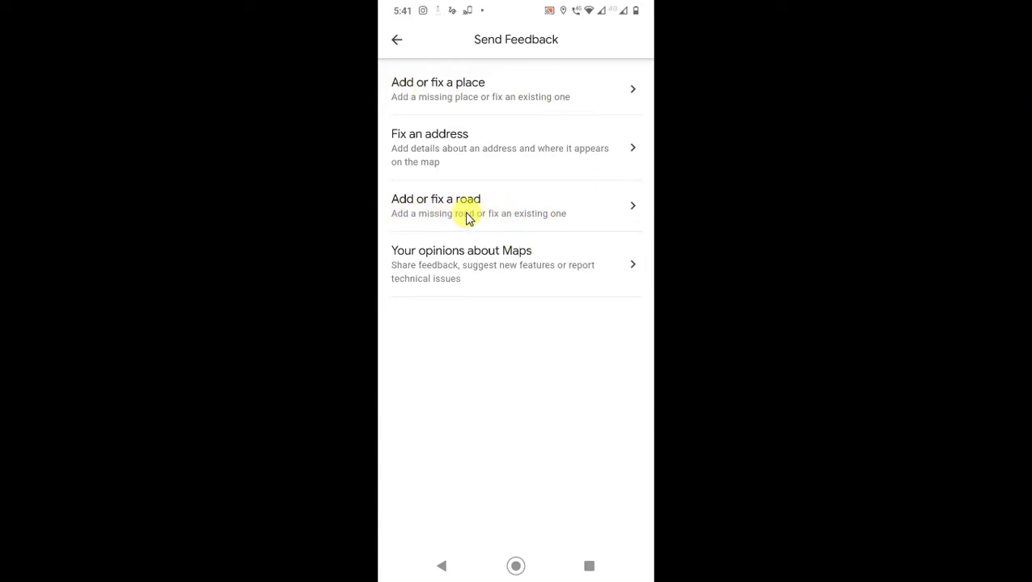
pyautogui.click(467, 219)
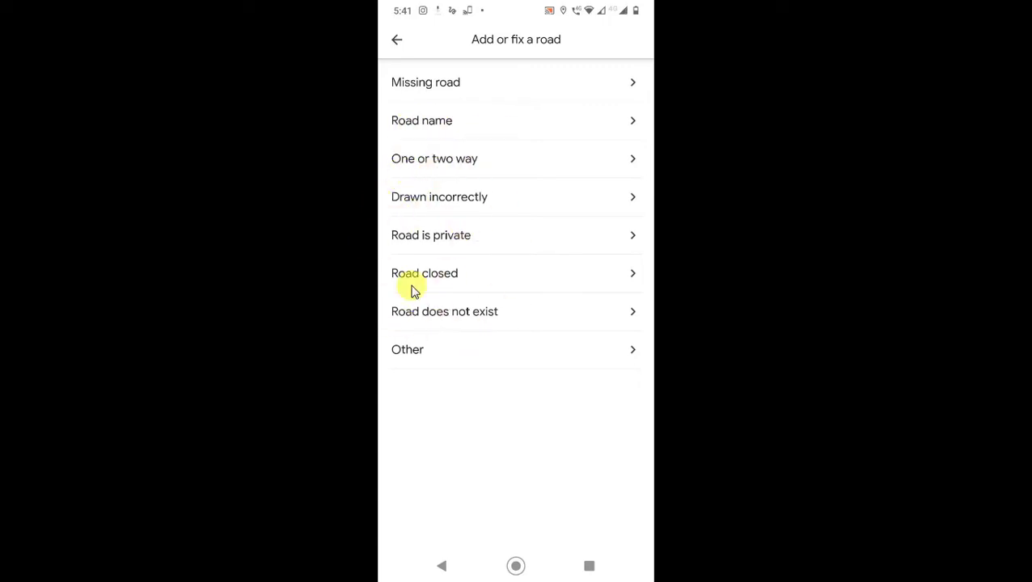
# Start a Road closed report on Lokhandwala Road, then back out to the feedback types
pyautogui.click(453, 277)
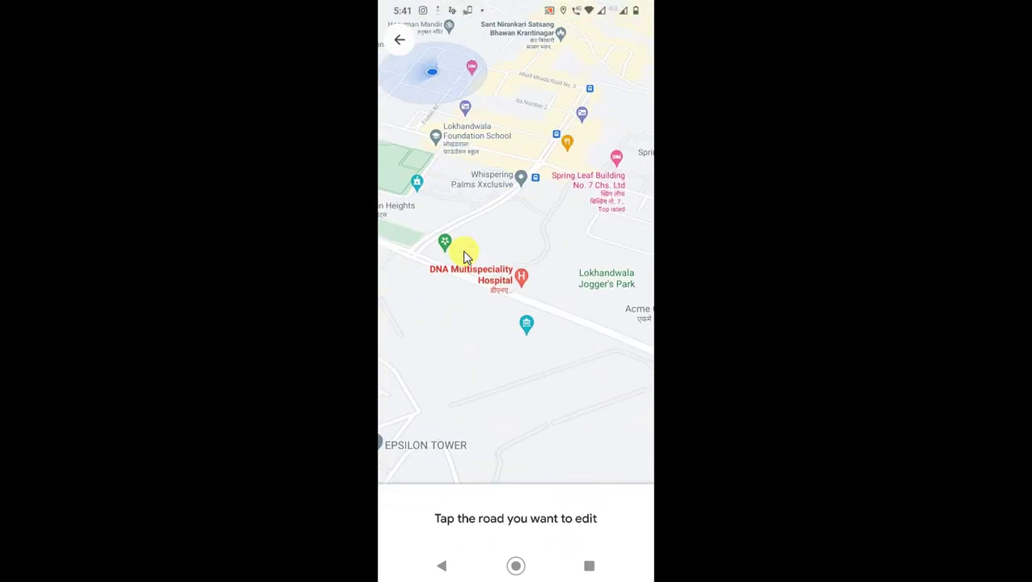
pyautogui.click(465, 257)
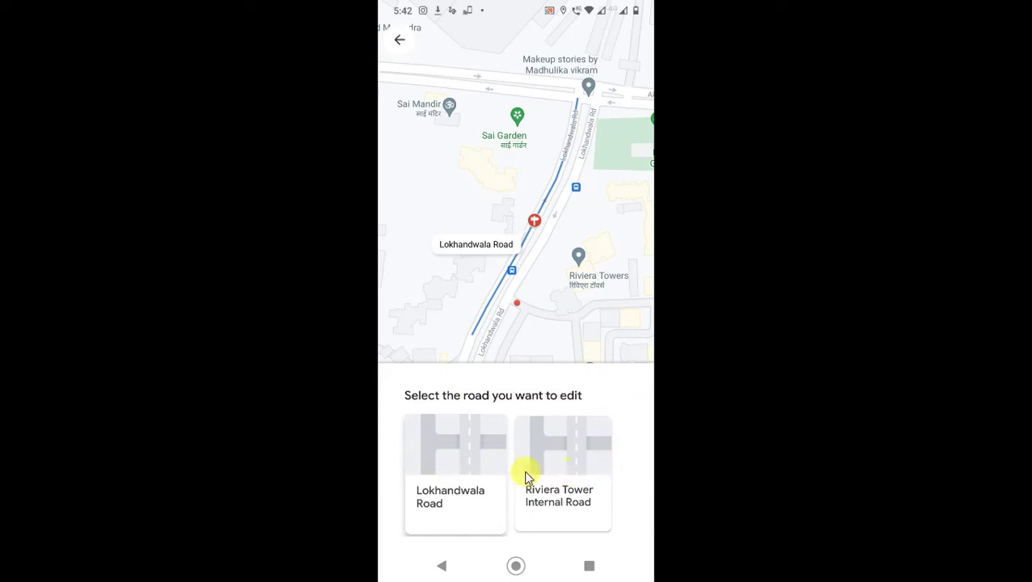
pyautogui.click(438, 465)
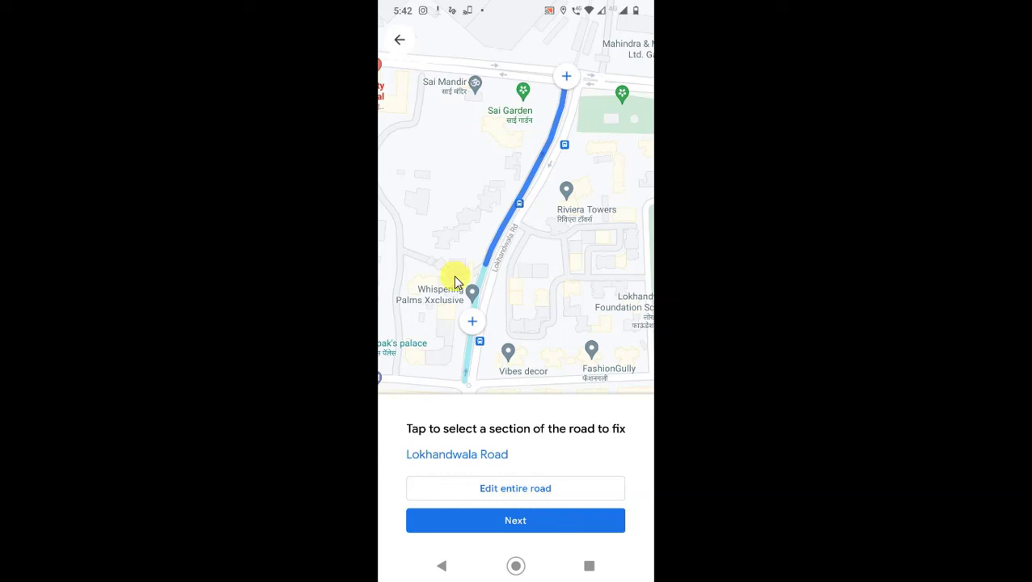
pyautogui.press('Escape')
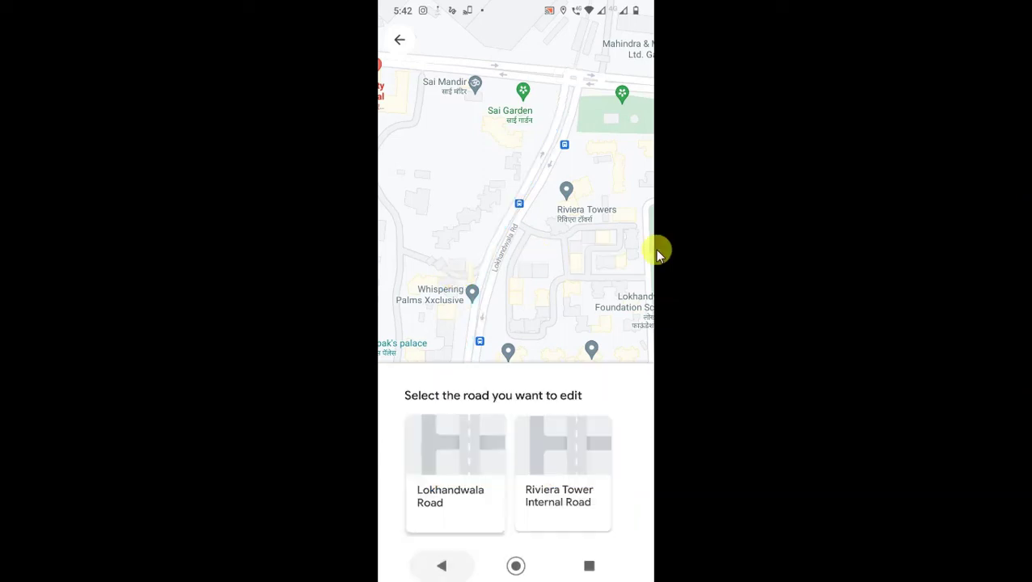
pyautogui.press('Escape')
pyautogui.press('Escape')
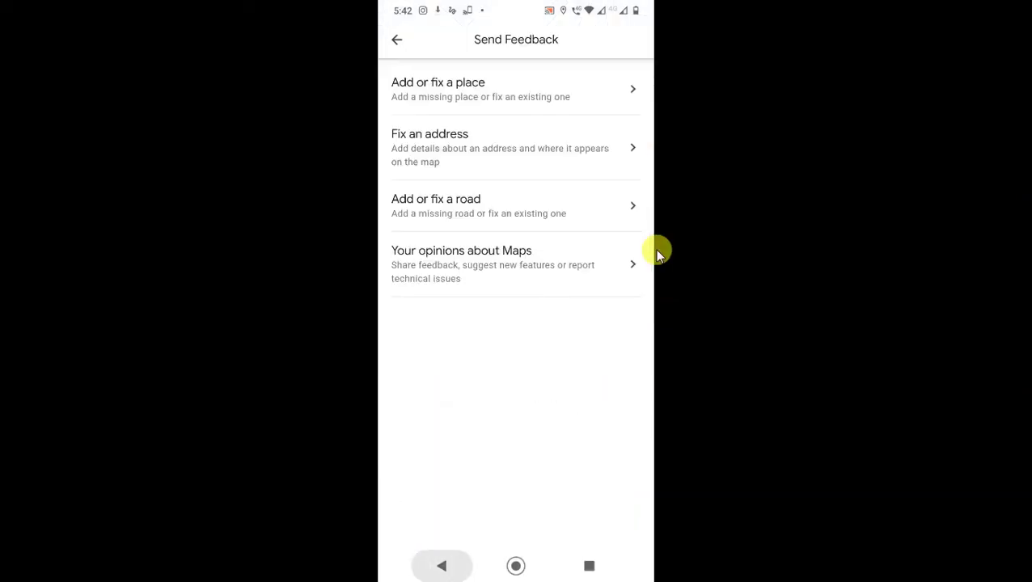